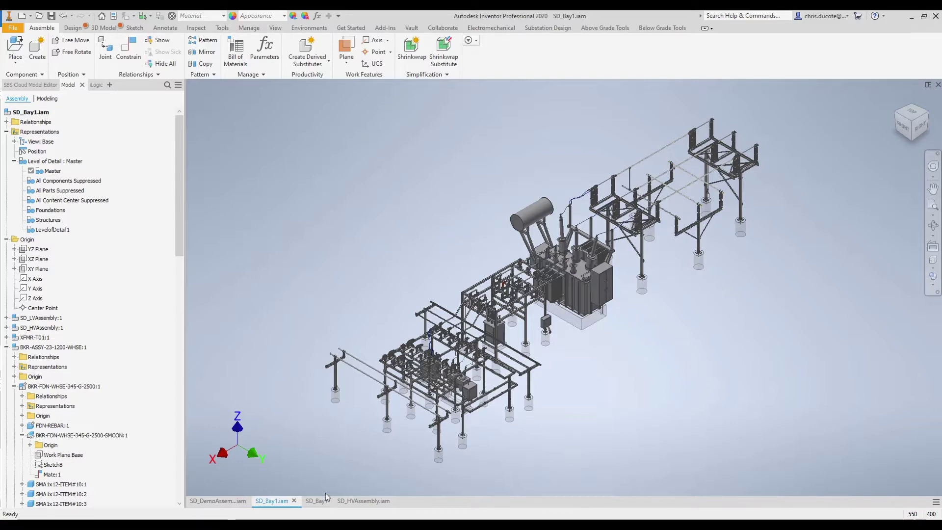
- Switch to the SD_Bay1 drawing sheet and fit the whole sheet in the window
{"action": "left_click", "coordinate": [316, 501]}
{"action": "key", "text": "F2"}
{"action": "left_click_drag", "start_coordinate": [428, 294], "coordinate": [469, 271]}
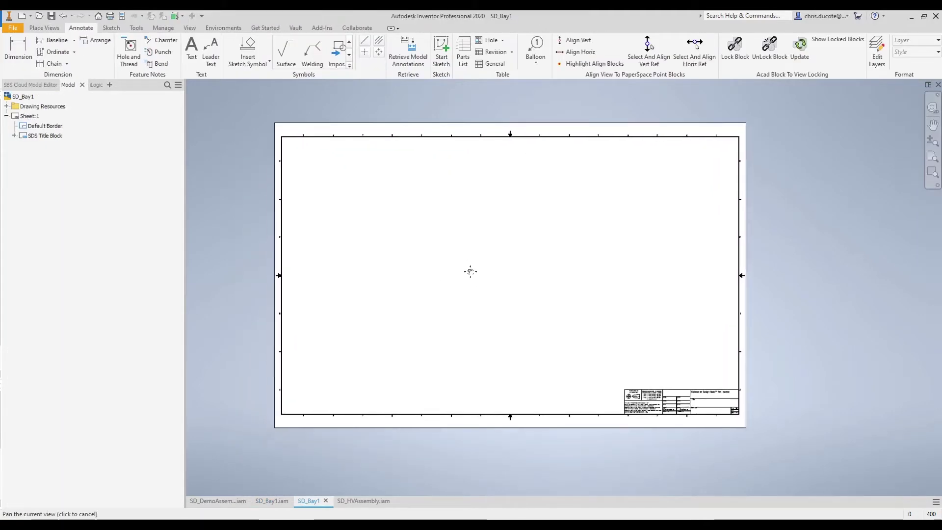
{"action": "scroll", "coordinate": [469, 296], "scroll_direction": "down", "scroll_amount": 3}
{"action": "key", "text": "Home"}
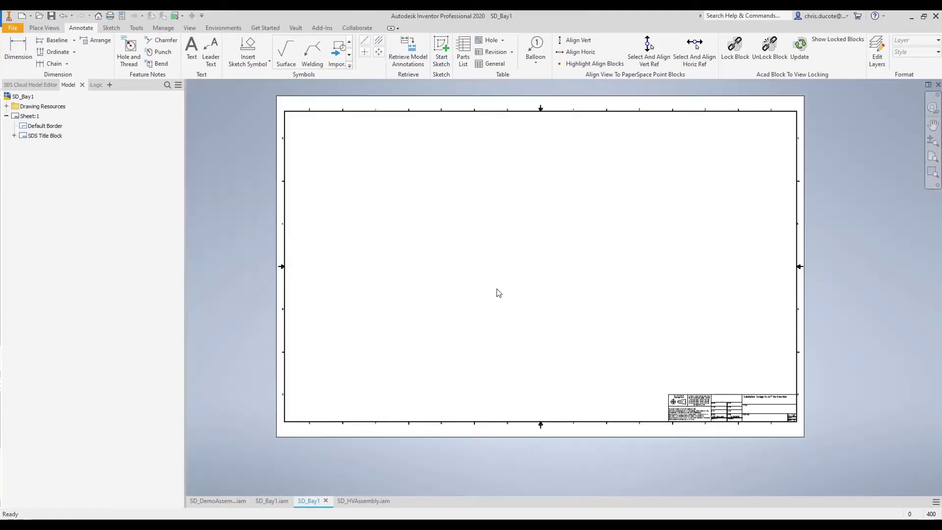
- Place a top-view base view rotated 90° at the sheet's top, with a projected elevation below
{"action": "left_click", "coordinate": [46, 30]}
{"action": "left_click", "coordinate": [12, 46]}
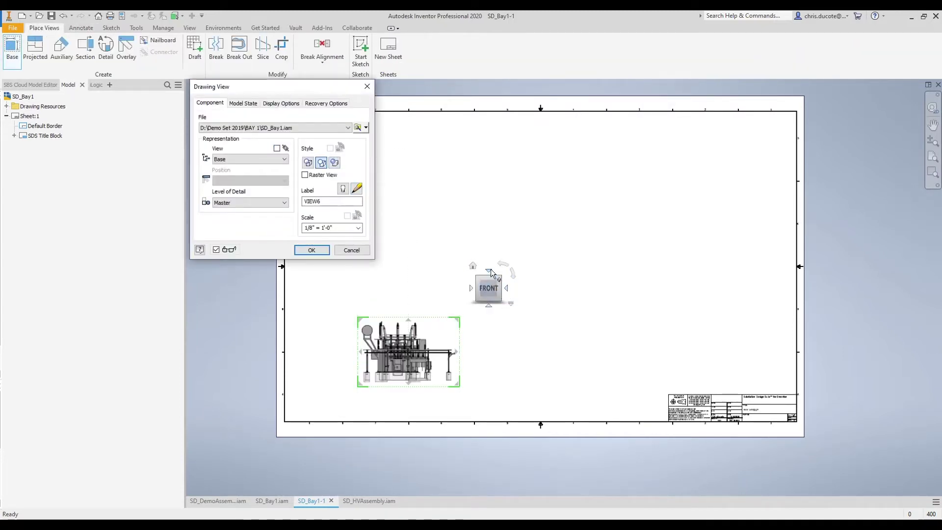
{"action": "left_click", "coordinate": [492, 274]}
{"action": "left_click", "coordinate": [513, 274]}
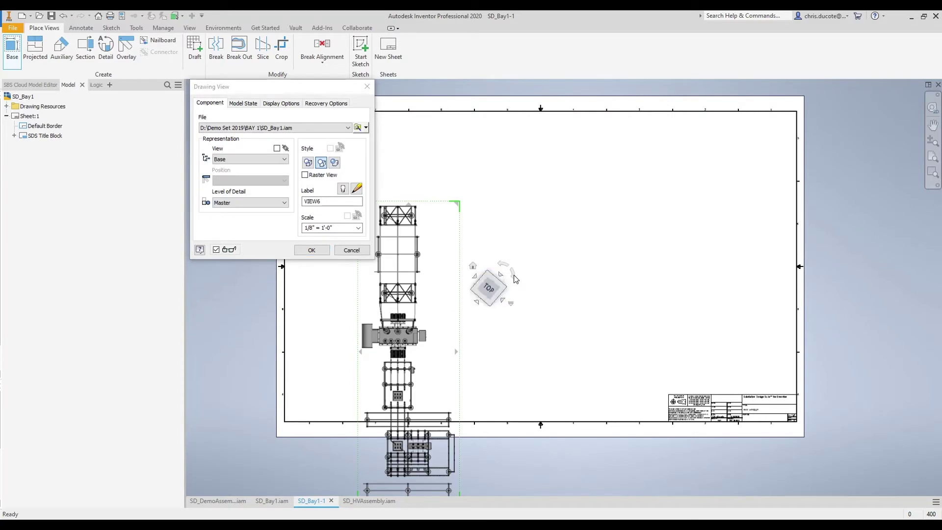
{"action": "left_click_drag", "start_coordinate": [543, 305], "coordinate": [595, 124]}
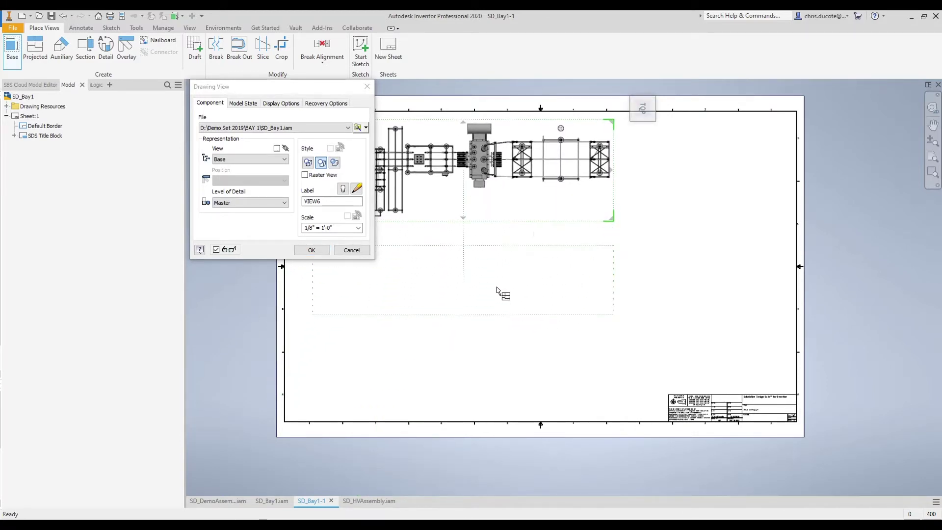
{"action": "left_click", "coordinate": [495, 293]}
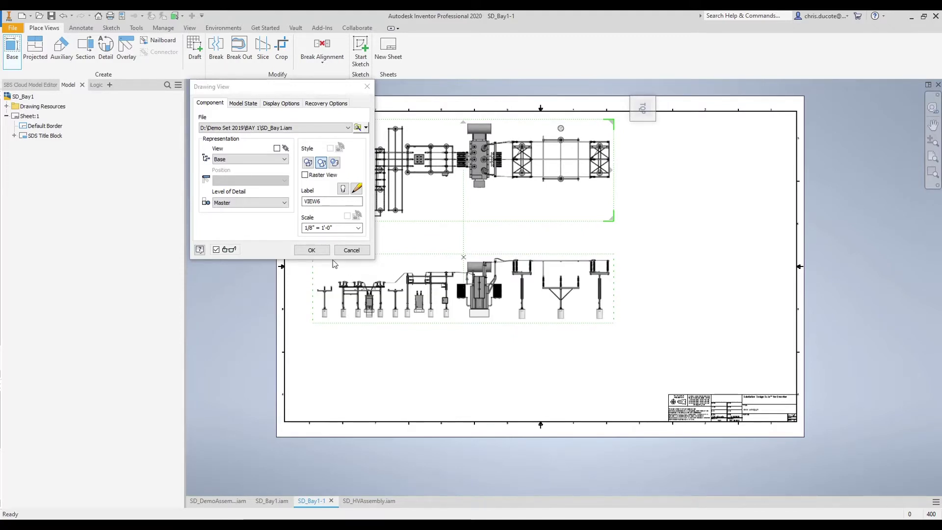
{"action": "left_click", "coordinate": [306, 250]}
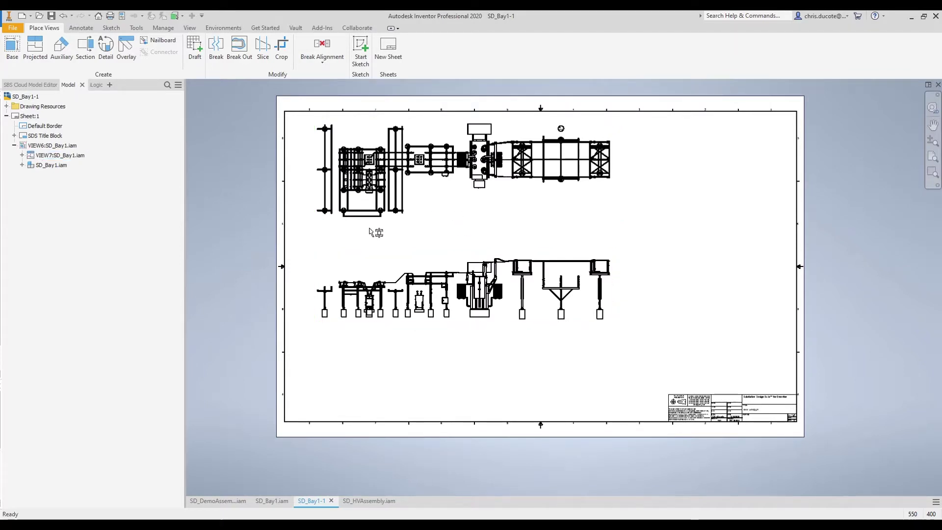
{"action": "middle_click_drag", "start_coordinate": [476, 263], "coordinate": [441, 279]}
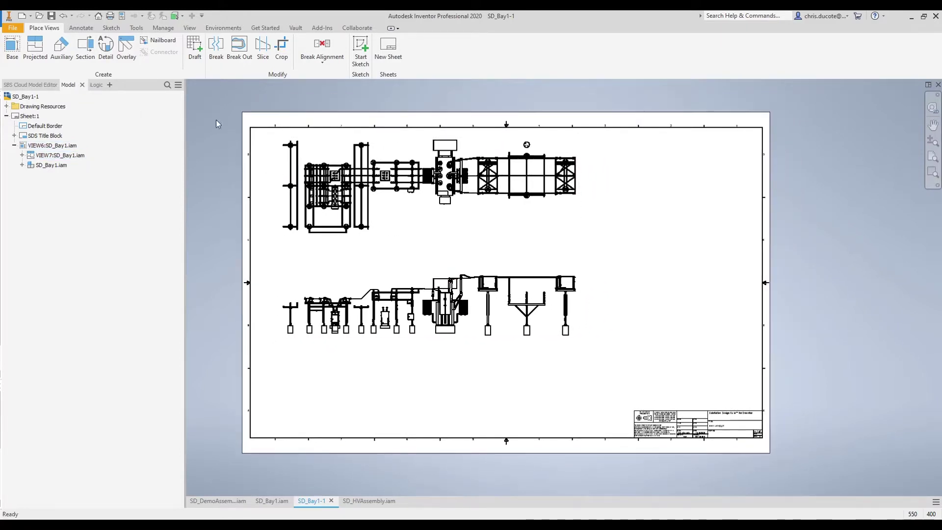
- Create a parts list from the drawing view and place it at the sheet's top-right corner
{"action": "left_click", "coordinate": [81, 28]}
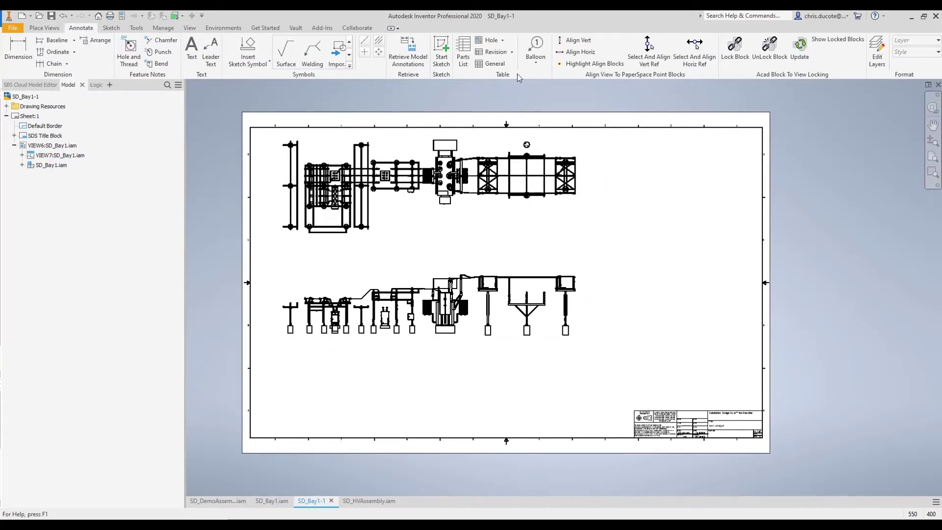
{"action": "left_click", "coordinate": [464, 57]}
{"action": "left_click", "coordinate": [499, 316]}
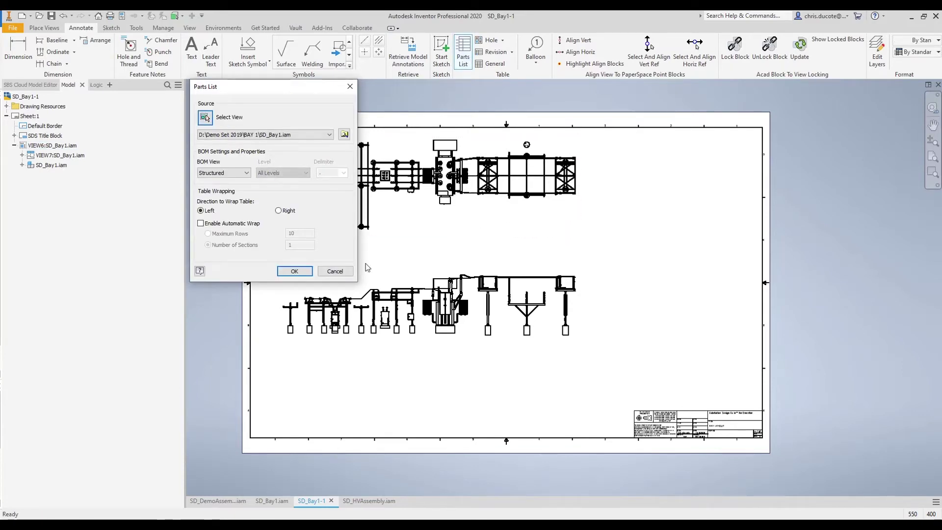
{"action": "left_click", "coordinate": [295, 271]}
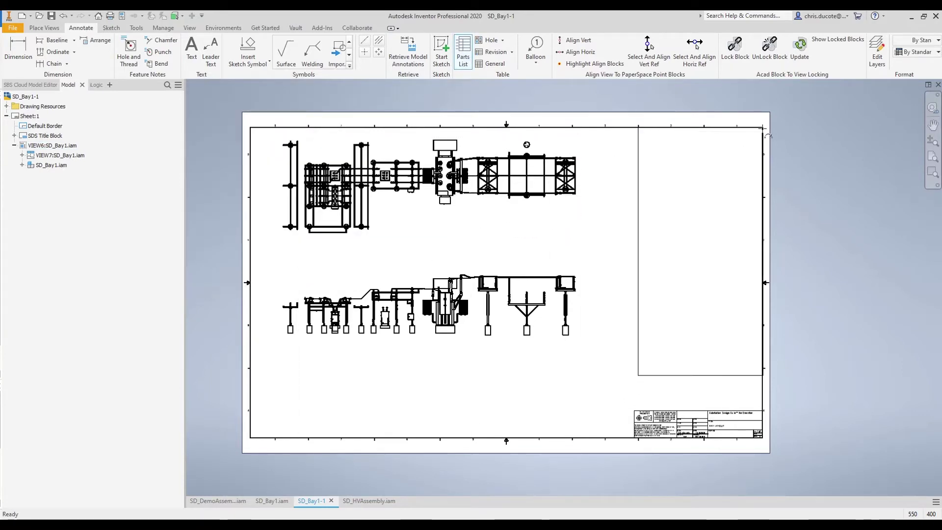
{"action": "left_click", "coordinate": [767, 134]}
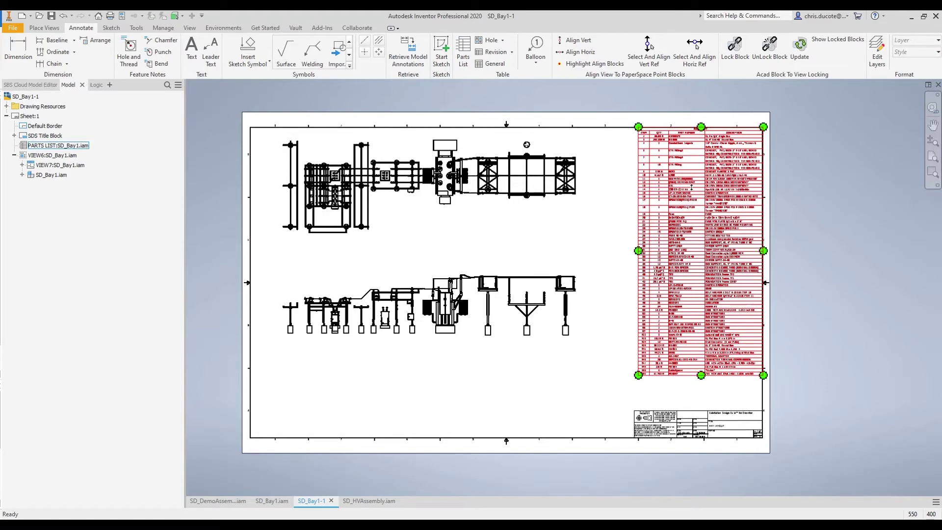
- Review the parts list rows, fit the sheet, and return to the SD_Bay1 3D assembly
{"action": "scroll", "coordinate": [676, 211], "scroll_direction": "up", "scroll_amount": 3}
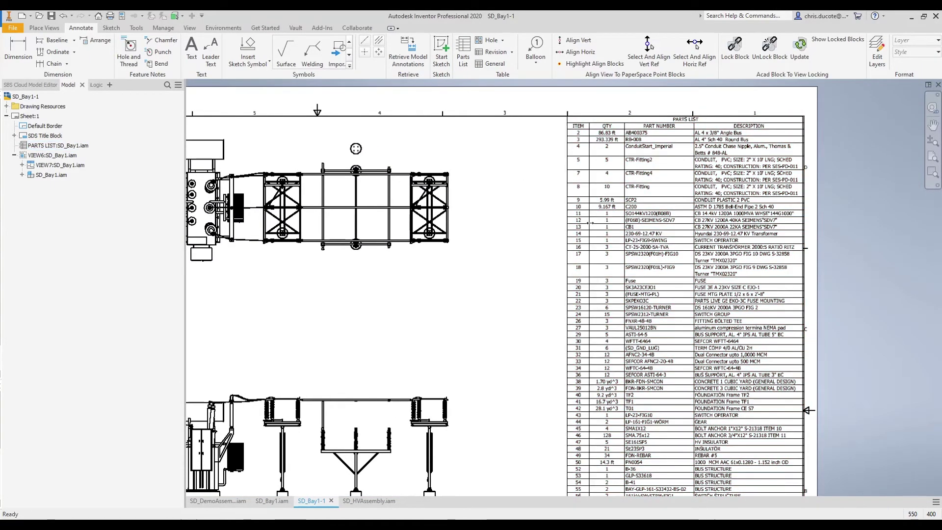
{"action": "middle_click_drag", "start_coordinate": [644, 224], "coordinate": [669, 118]}
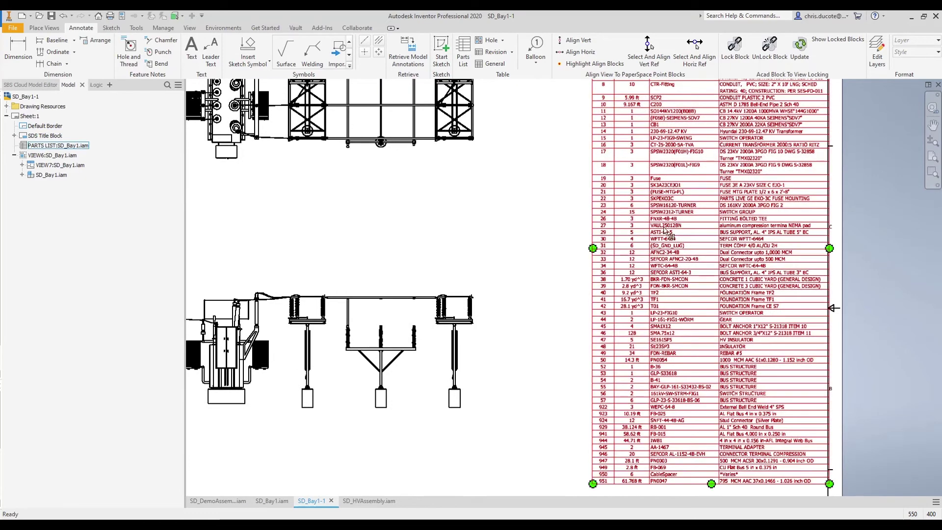
{"action": "mouse_move", "coordinate": [505, 292]}
{"action": "middle_mouse_down"}
{"action": "mouse_move", "coordinate": [591, 259]}
{"action": "mouse_move", "coordinate": [595, 270]}
{"action": "middle_mouse_up"}
{"action": "key", "text": "Home"}
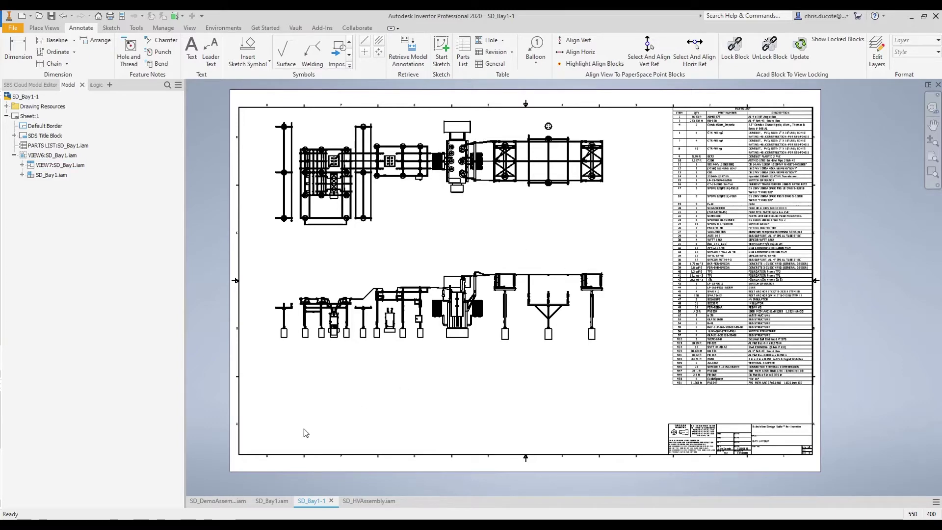
{"action": "left_click", "coordinate": [275, 502]}
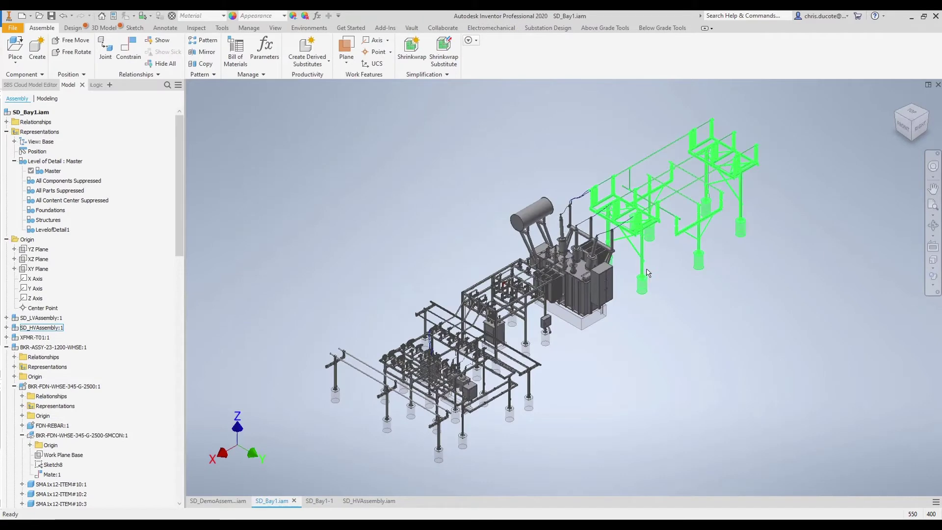
- Open the HV switch structure assembly and set its Sw_Spc spacing parameter to 60'-0"
{"action": "right_click", "coordinate": [671, 227]}
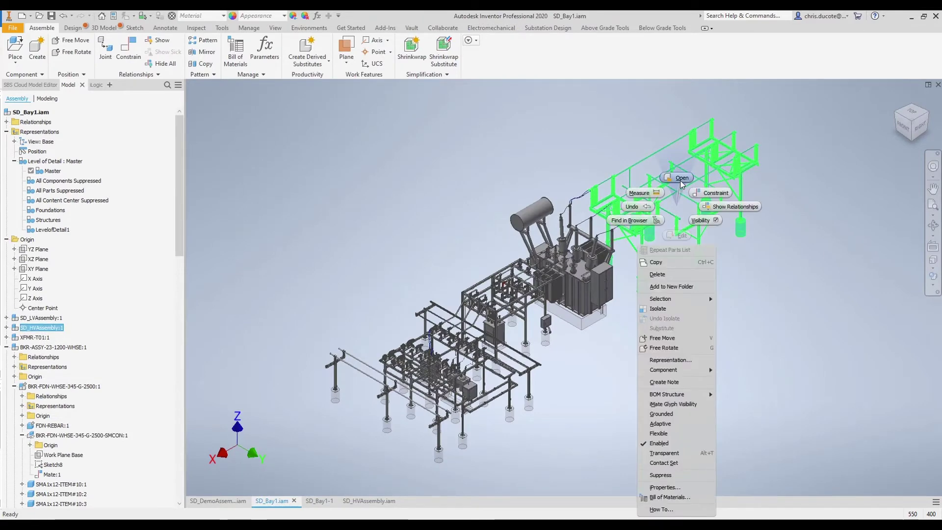
{"action": "left_click", "coordinate": [681, 180]}
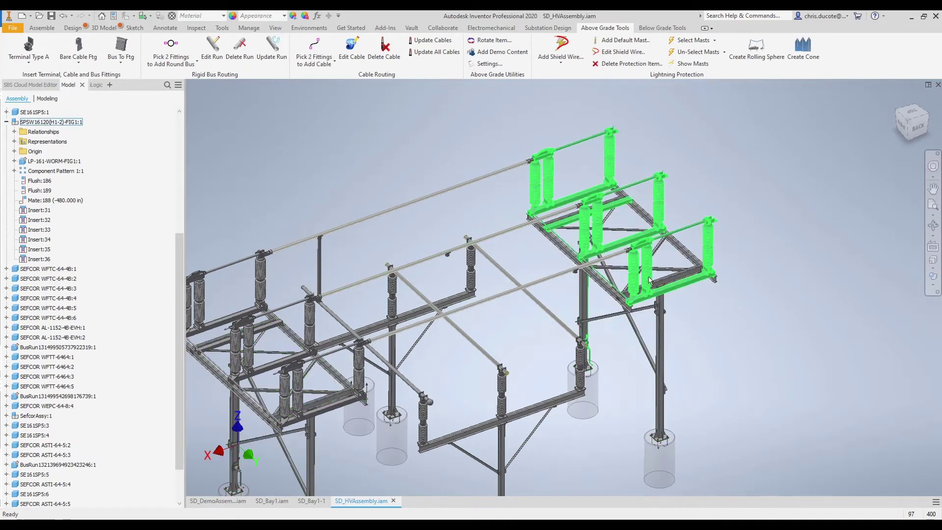
{"action": "left_click", "coordinate": [318, 17]}
{"action": "left_click", "coordinate": [375, 139]}
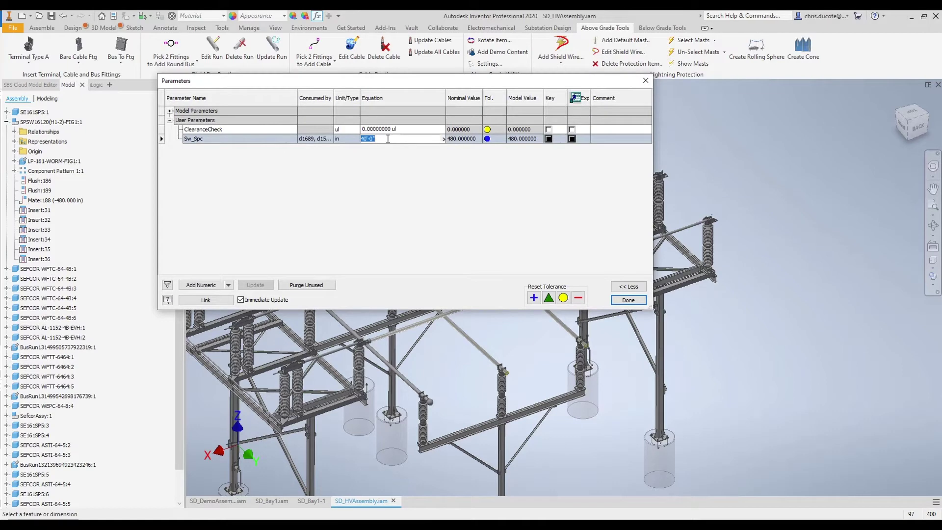
{"action": "type", "text": "60"}
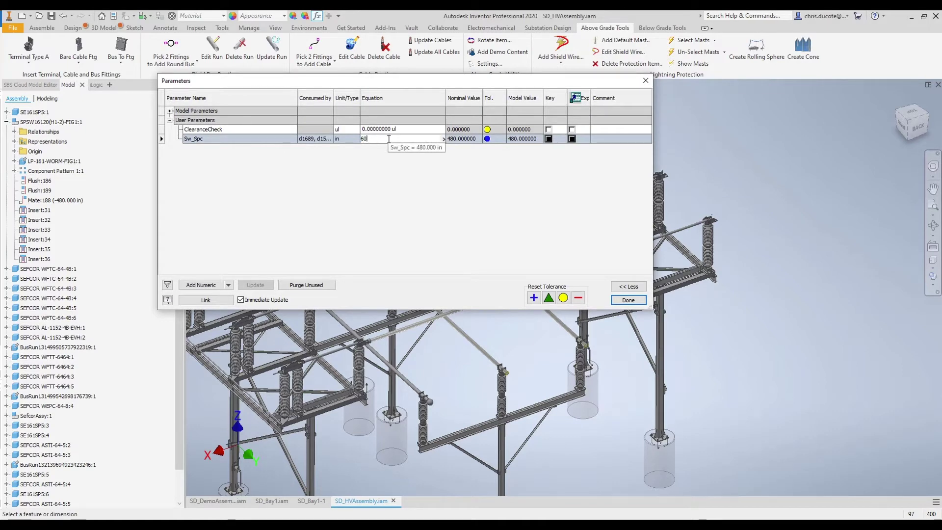
{"action": "type", "text": "'"}
{"action": "key", "text": "Return"}
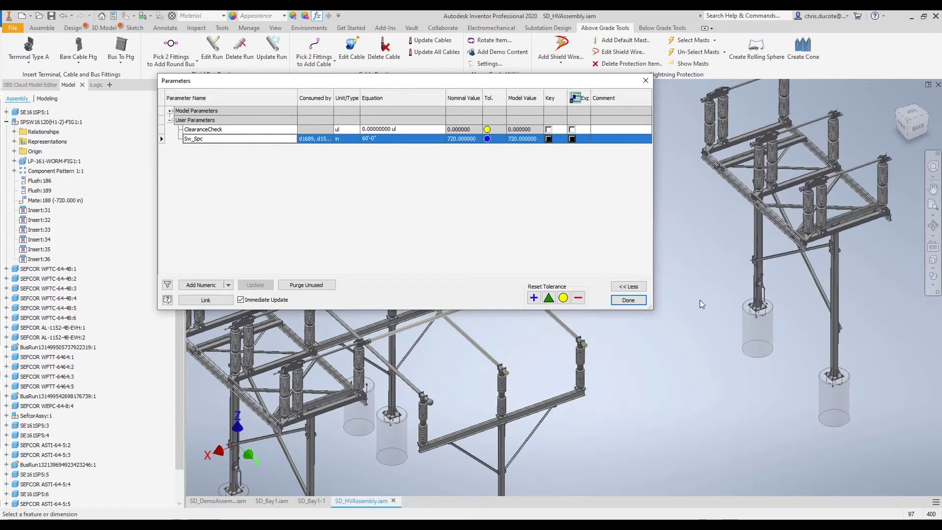
{"action": "left_click", "coordinate": [629, 300]}
- Update the three bus runs to reach the moved structure, then open the SD_Bay1-1 drawing
{"action": "middle_click_drag", "start_coordinate": [677, 296], "coordinate": [639, 339]}
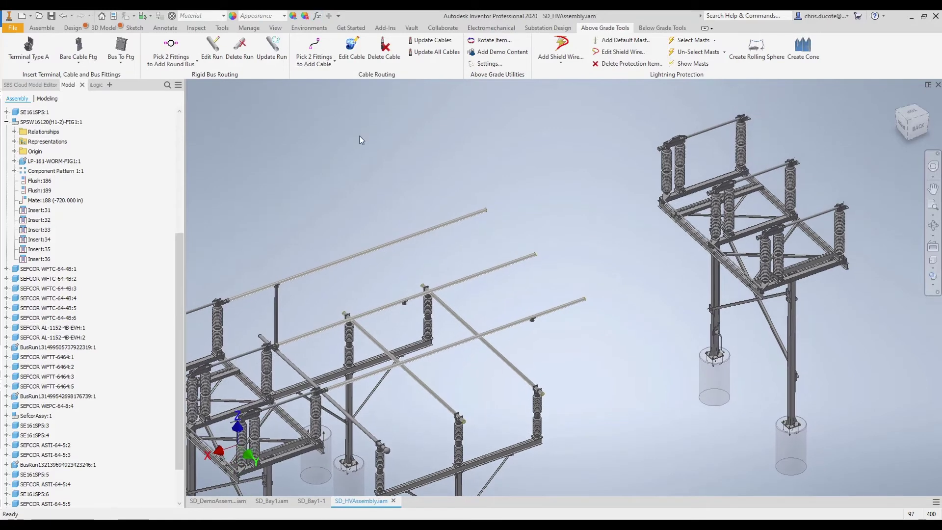
{"action": "left_click", "coordinate": [273, 49]}
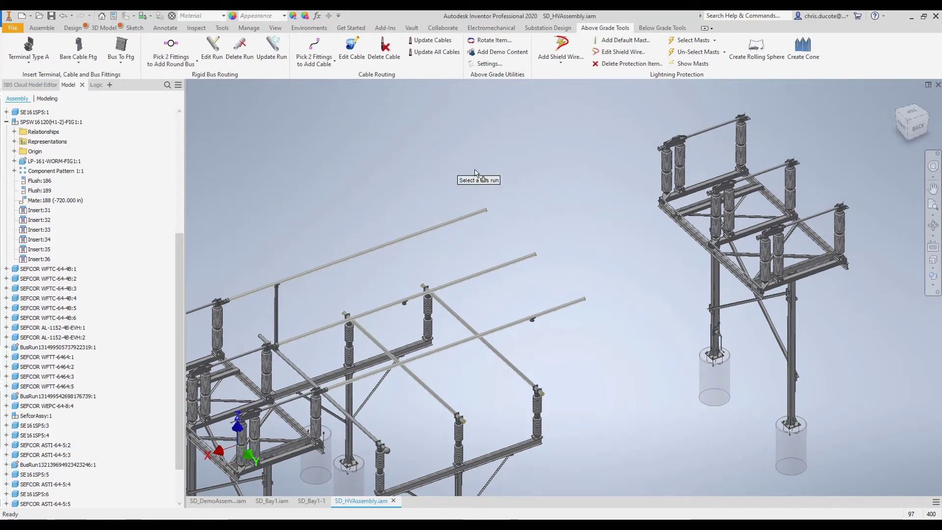
{"action": "left_click", "coordinate": [485, 215]}
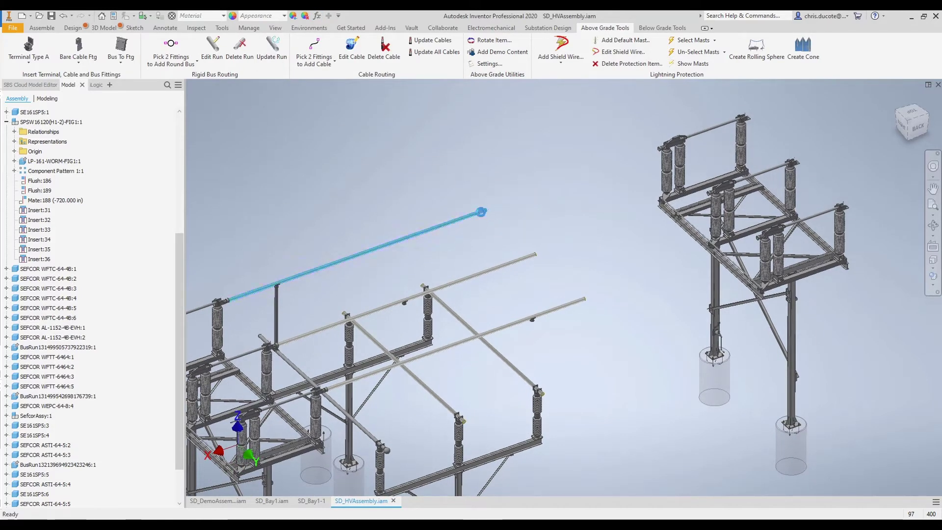
{"action": "left_click", "coordinate": [537, 257]}
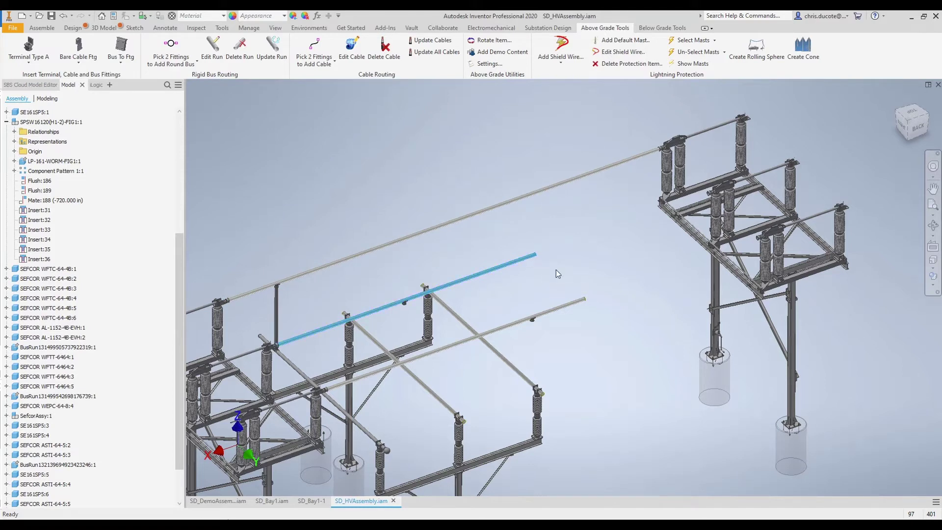
{"action": "left_click", "coordinate": [584, 301]}
{"action": "middle_click_drag", "start_coordinate": [627, 344], "coordinate": [610, 296]}
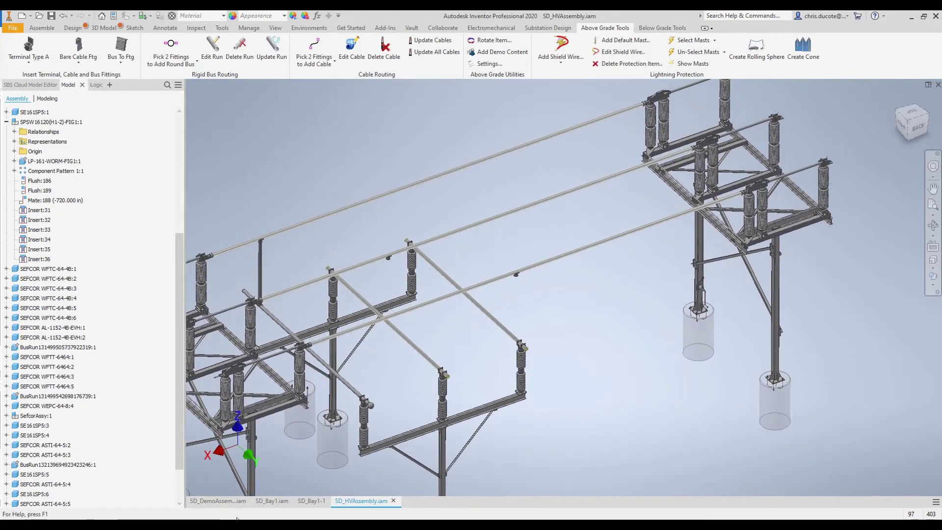
{"action": "left_click", "coordinate": [305, 504]}
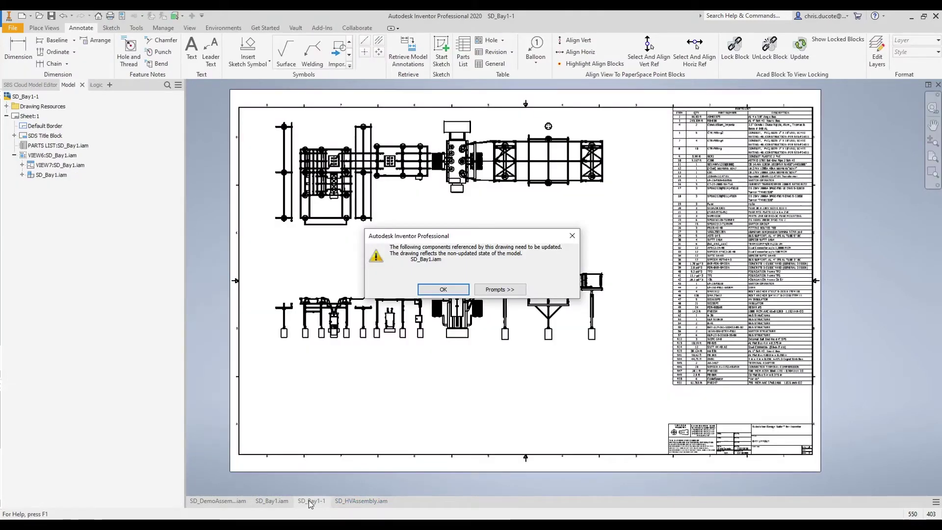
- Dismiss the update warning and dimension the 40'-0" spacing between the two right foundation boxes
{"action": "left_click", "coordinate": [445, 292]}
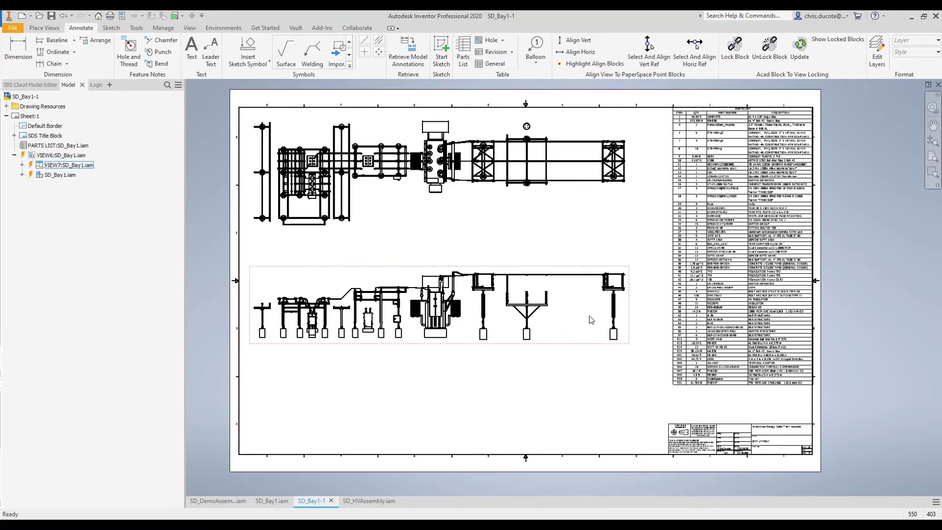
{"action": "scroll", "coordinate": [612, 349], "scroll_direction": "down", "scroll_amount": 3}
{"action": "key", "text": "d"}
{"action": "left_click", "coordinate": [616, 333]}
{"action": "left_click", "coordinate": [451, 334]}
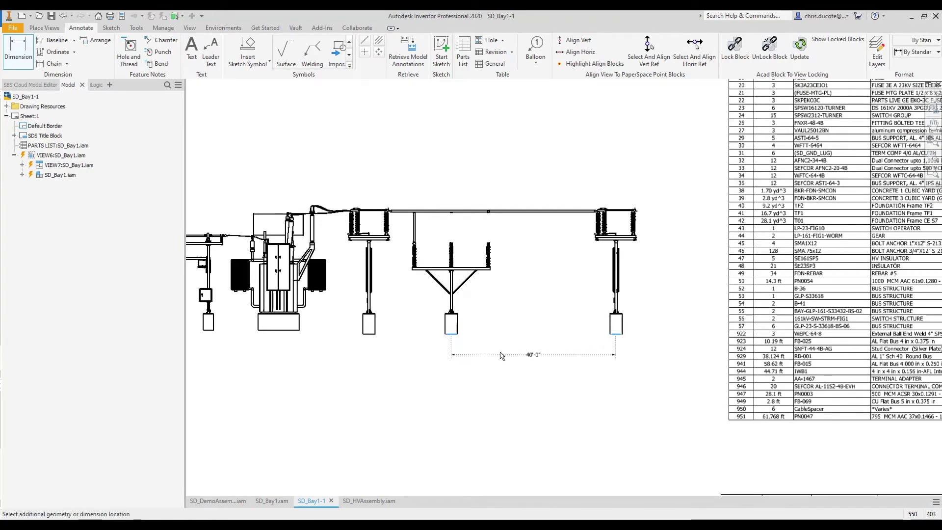
{"action": "left_click", "coordinate": [542, 308]}
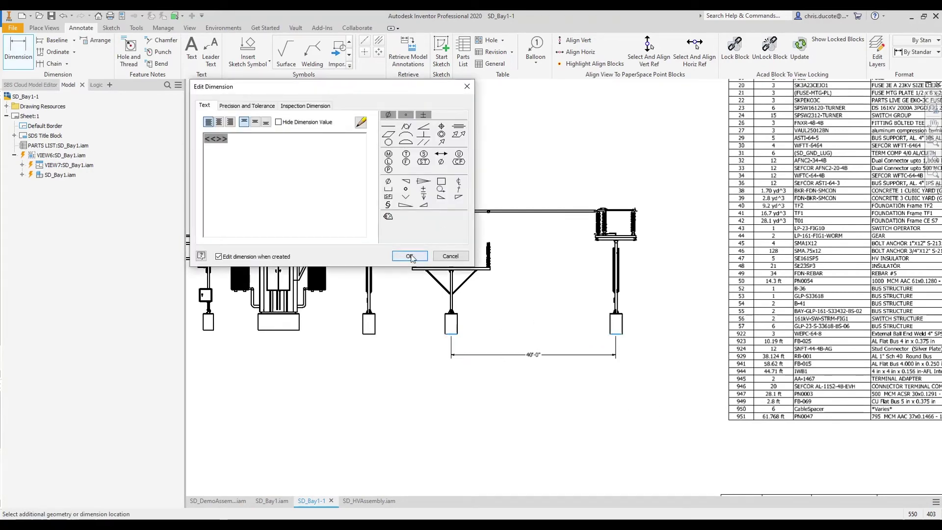
{"action": "left_click", "coordinate": [441, 308]}
{"action": "scroll", "coordinate": [548, 189], "scroll_direction": "down", "scroll_amount": 5}
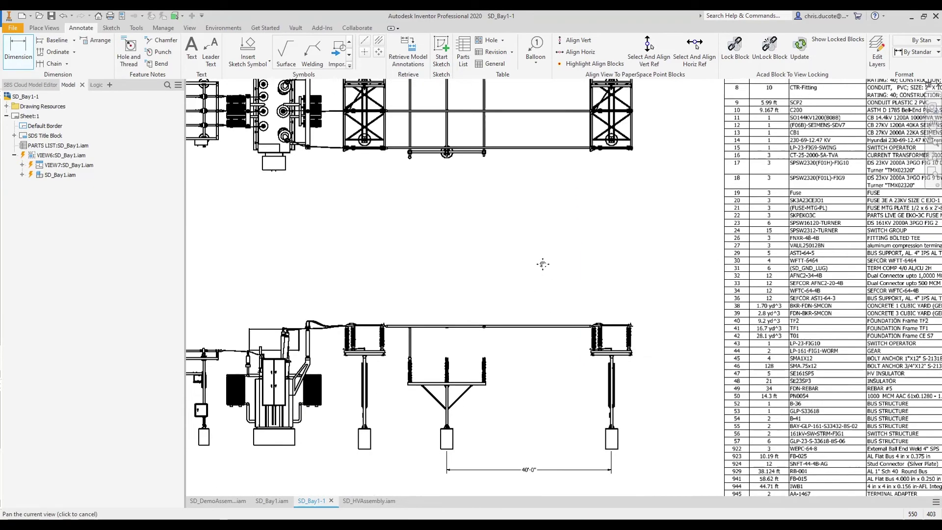
{"action": "scroll", "coordinate": [522, 379], "scroll_direction": "up", "scroll_amount": 3}
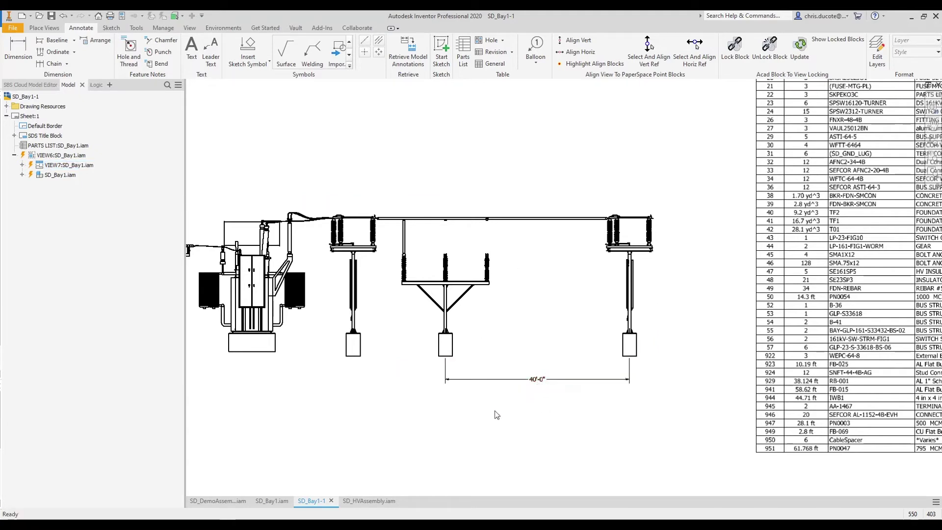
{"action": "left_click", "coordinate": [369, 501]}
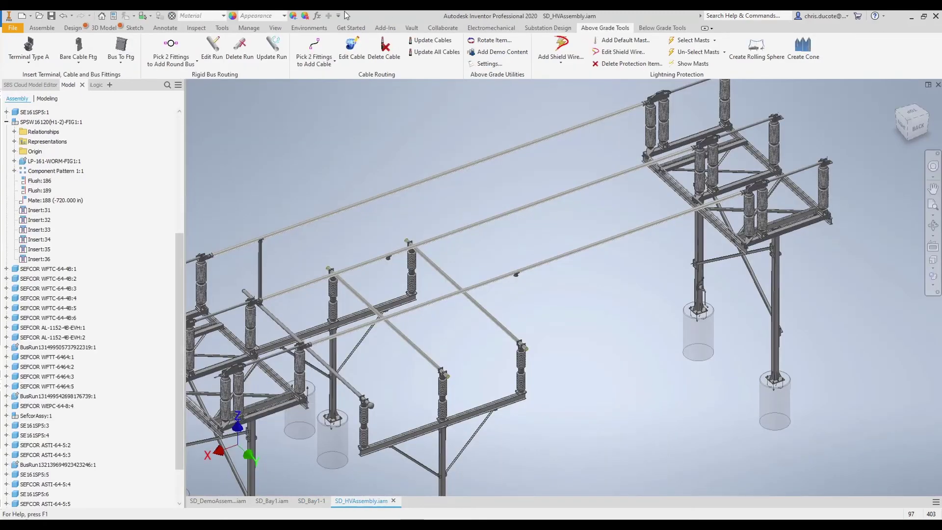
- Change the Sw_Spc spacing parameter's equation to 40'-0" in the parameters list
{"action": "left_click", "coordinate": [317, 16]}
{"action": "left_click", "coordinate": [369, 131]}
{"action": "left_click", "coordinate": [377, 139]}
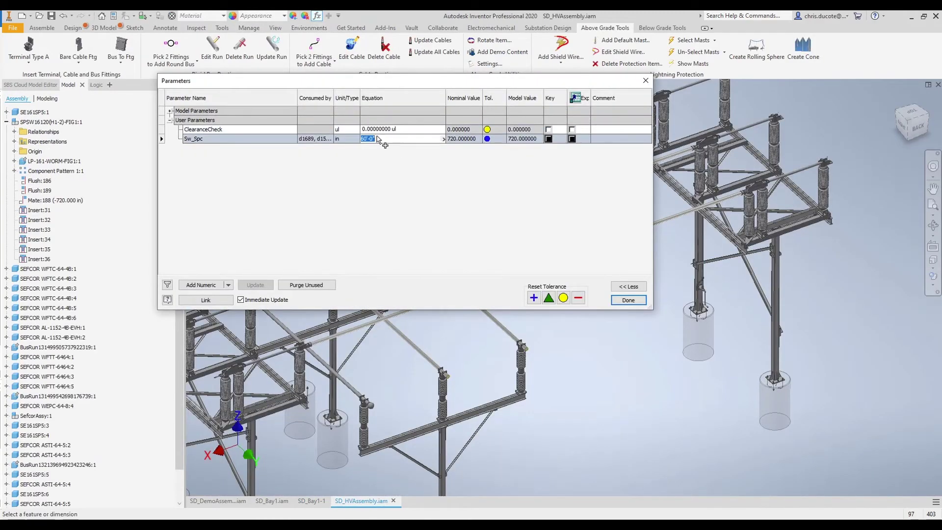
{"action": "type", "text": "40"}
{"action": "key", "text": "Return"}
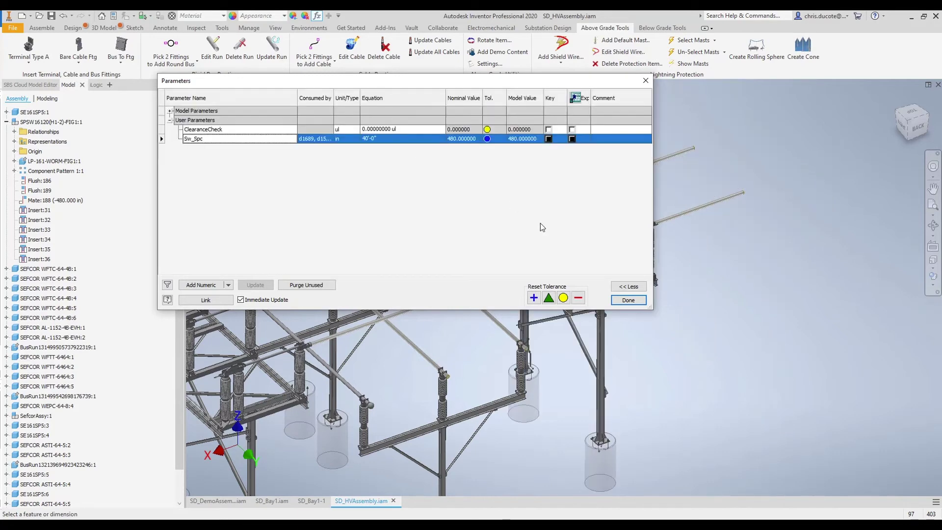
{"action": "left_click", "coordinate": [629, 301]}
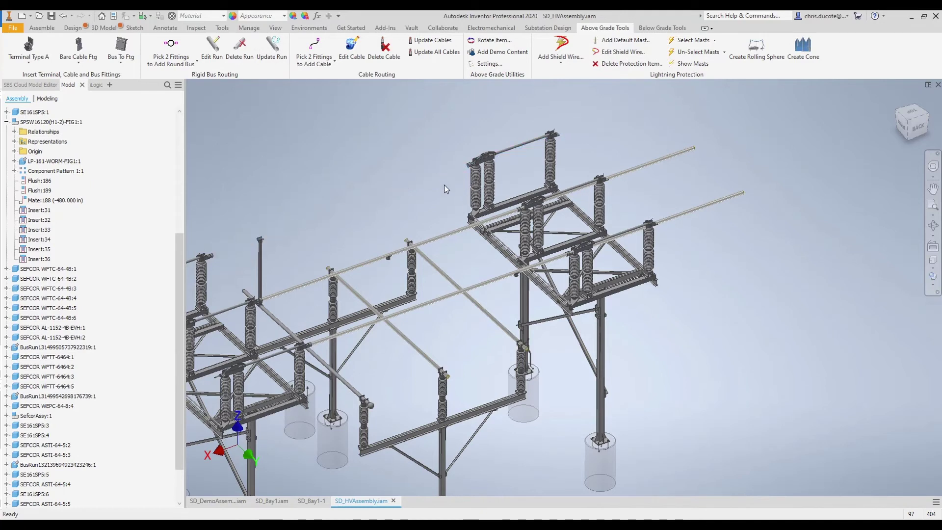
- Update the upper and lower bus runs to the moved bay, then open the SD_Bay1-1 drawing
{"action": "left_click", "coordinate": [460, 231]}
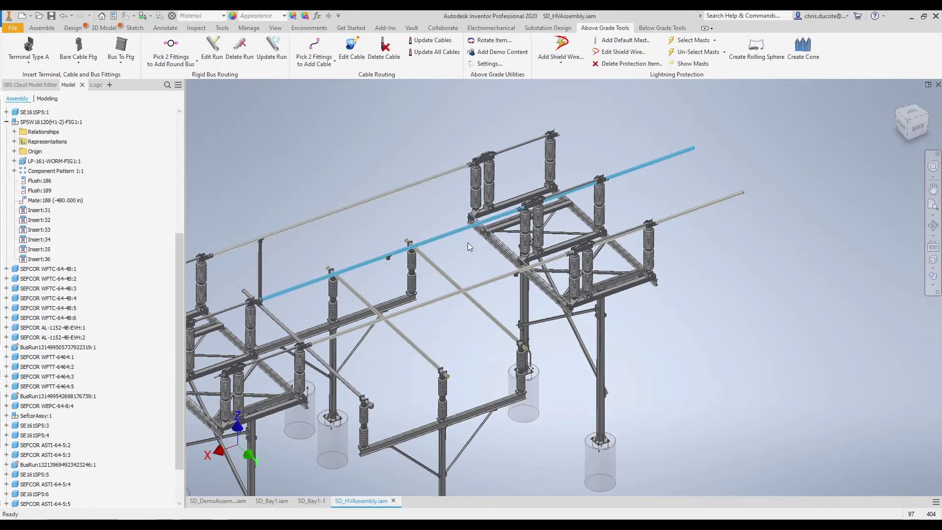
{"action": "left_click", "coordinate": [488, 280]}
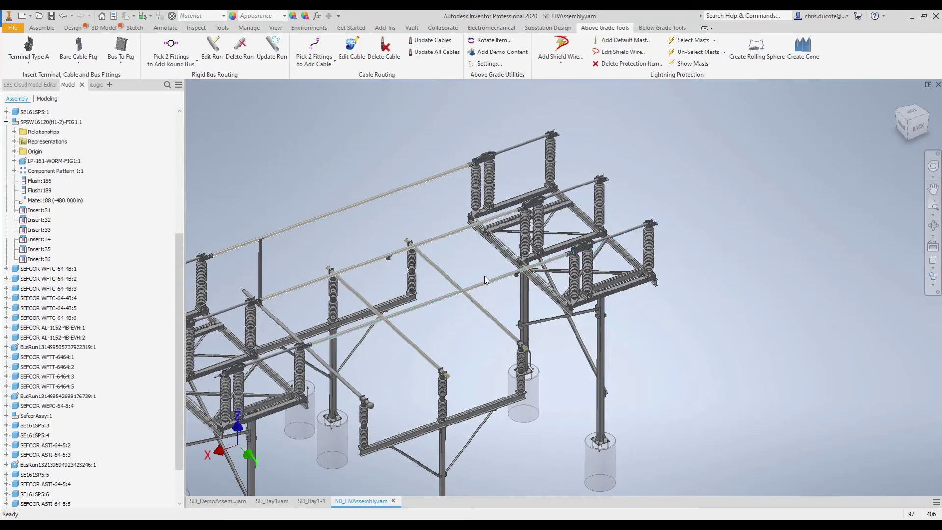
{"action": "middle_click_drag", "start_coordinate": [474, 269], "coordinate": [520, 244]}
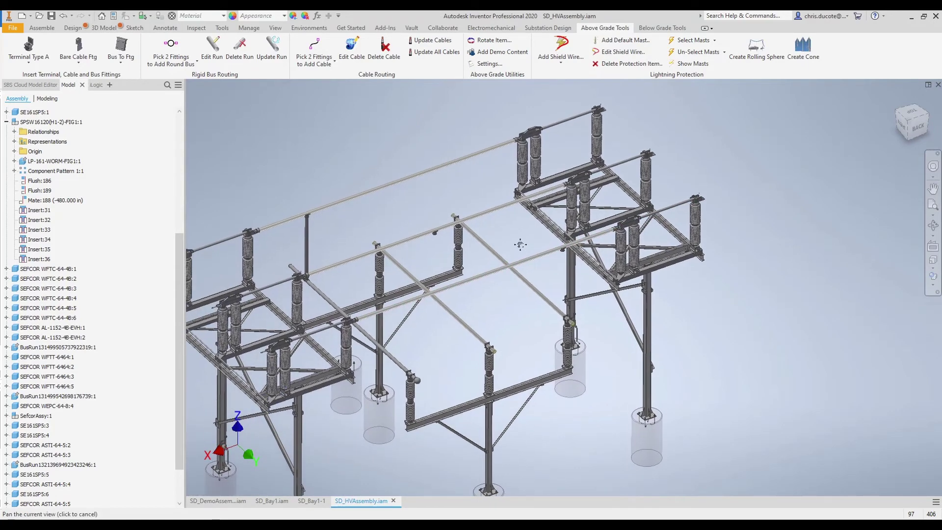
{"action": "left_click", "coordinate": [313, 501]}
- Accept the update warning and reposition the refreshed 20'-0" spacing dimension below the foundation boxes
{"action": "left_click", "coordinate": [436, 292]}
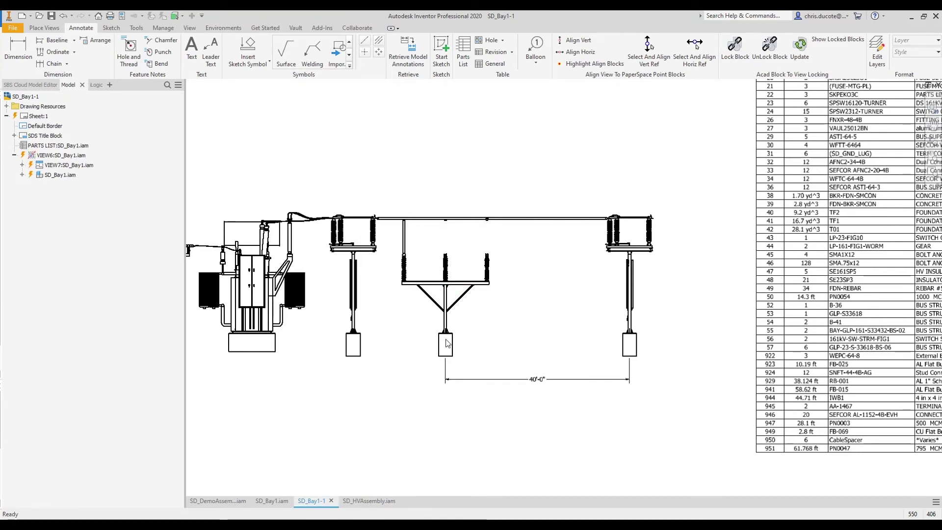
{"action": "left_click", "coordinate": [493, 385]}
{"action": "left_click_drag", "start_coordinate": [494, 385], "coordinate": [541, 384]}
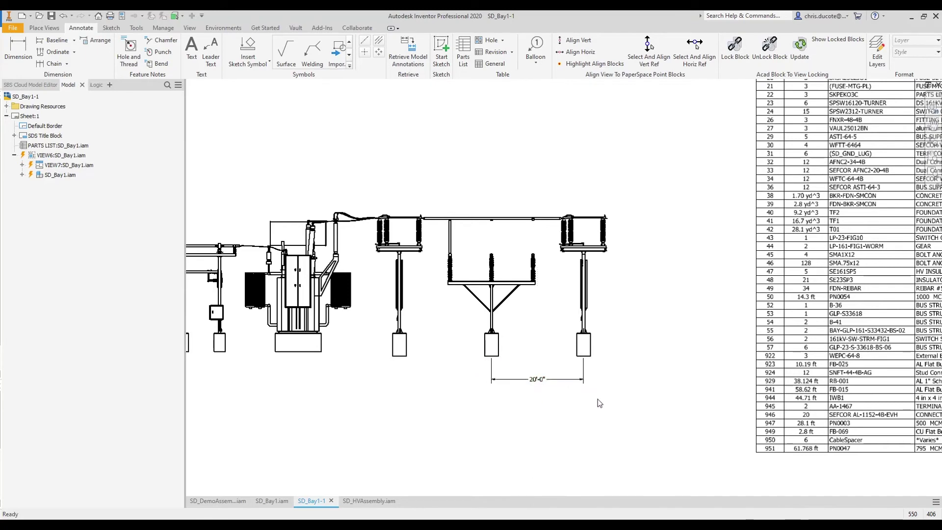
{"action": "key", "text": "Home"}
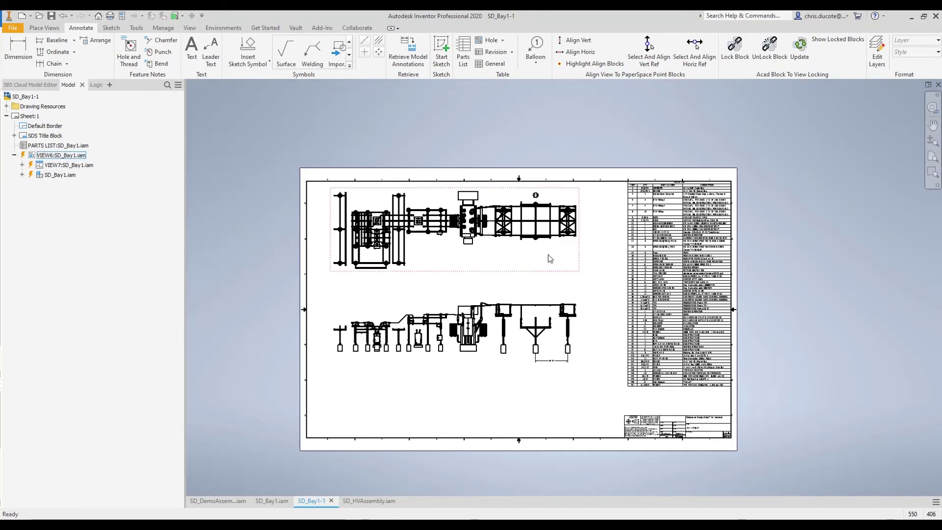
{"action": "scroll", "coordinate": [550, 368], "scroll_direction": "up", "scroll_amount": 5}
{"action": "left_click", "coordinate": [562, 345]}
{"action": "left_click", "coordinate": [591, 399]}
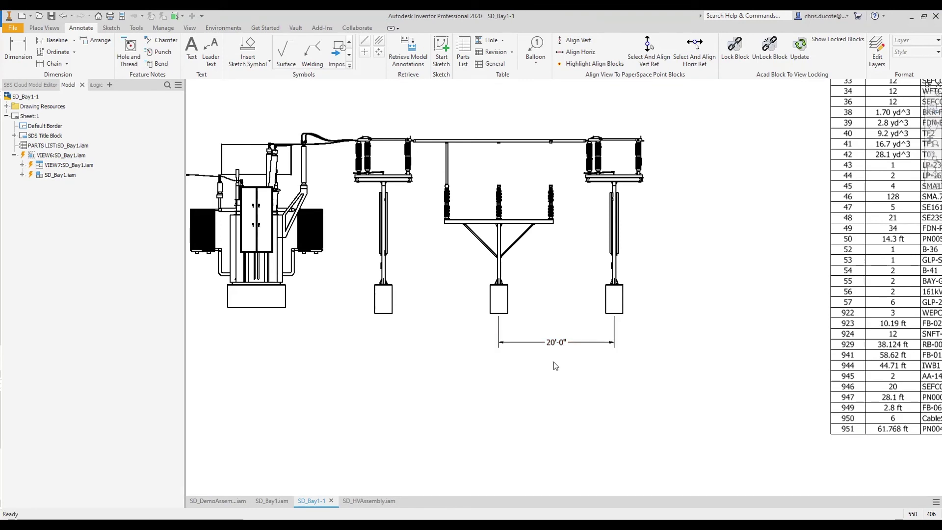
{"action": "scroll", "coordinate": [517, 352], "scroll_direction": "down", "scroll_amount": 2}
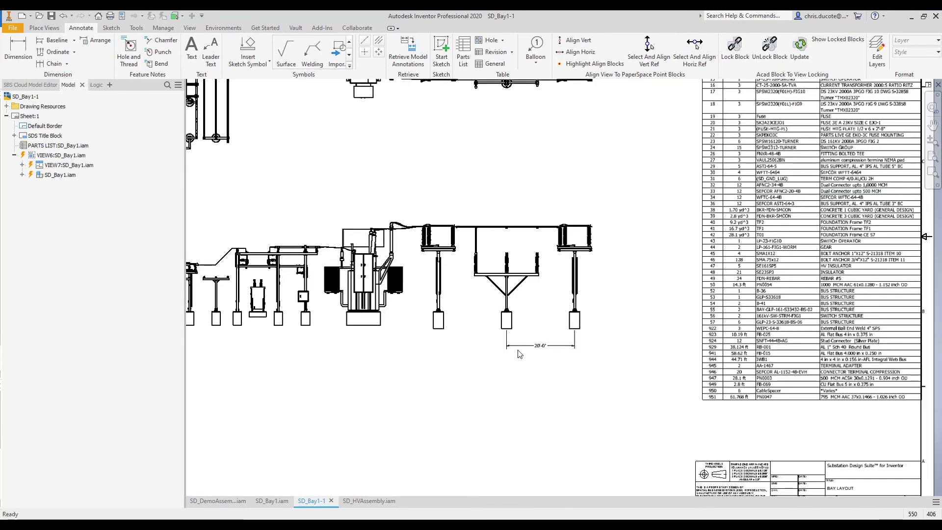